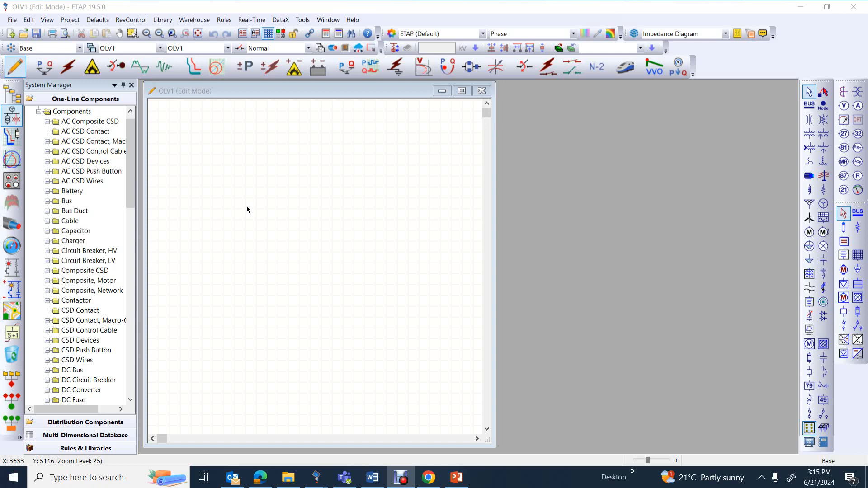
- Place an overcurrent relay in the middle of the blank one-line diagram and open its editor
click(858, 162)
click(322, 219)
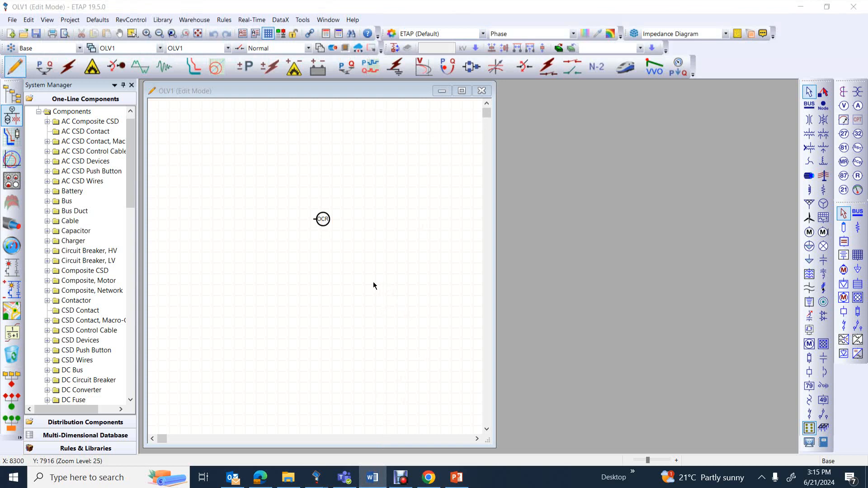
click(327, 221)
click(327, 221)
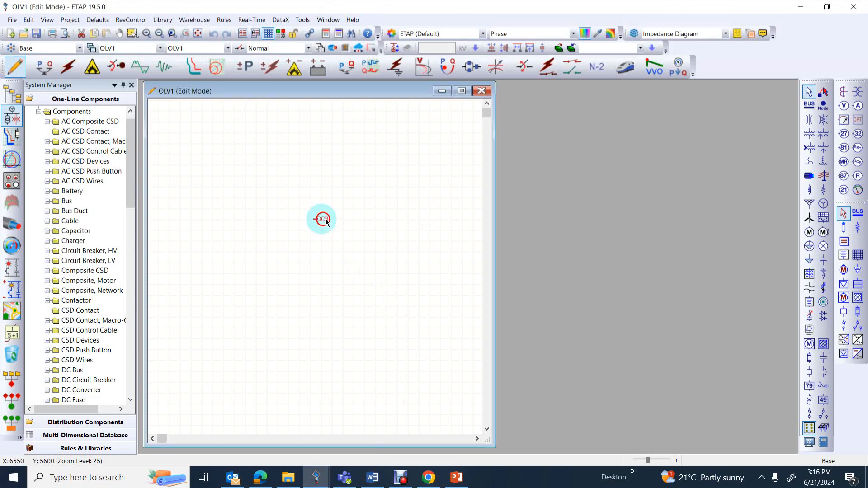
double_click(326, 221)
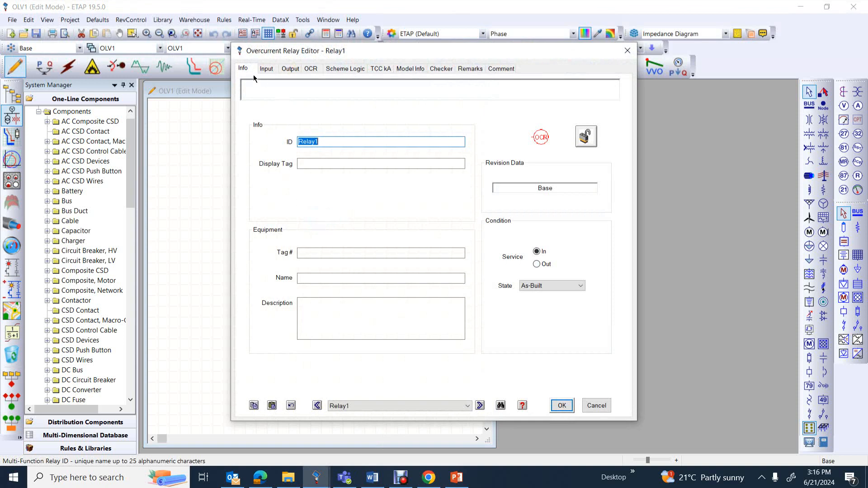
- Set the phase current input's primary rating to 250 A and enter its secondary amps
click(265, 68)
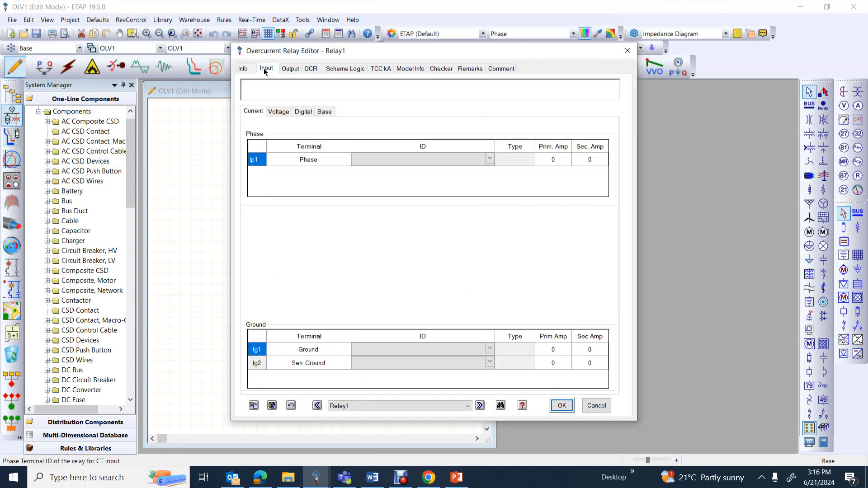
click(561, 160)
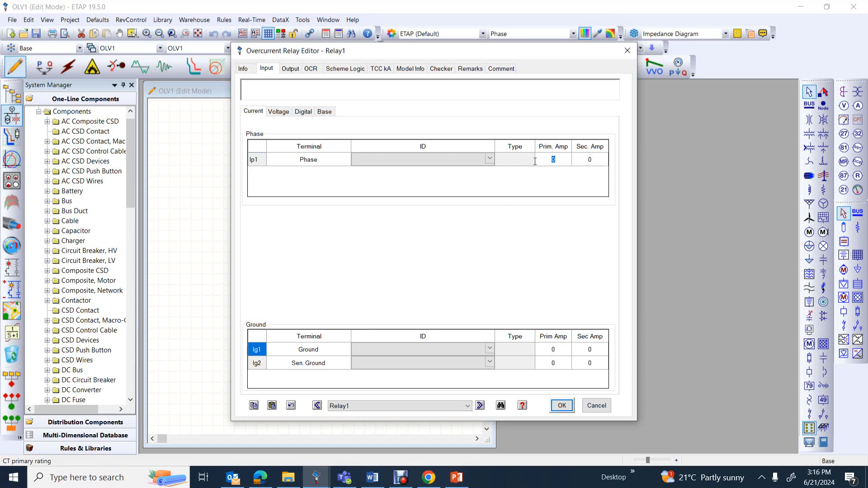
text(250)
click(596, 160)
- Open the relay library for the OCR settings and choose Schweitzer as the manufacturer
click(311, 68)
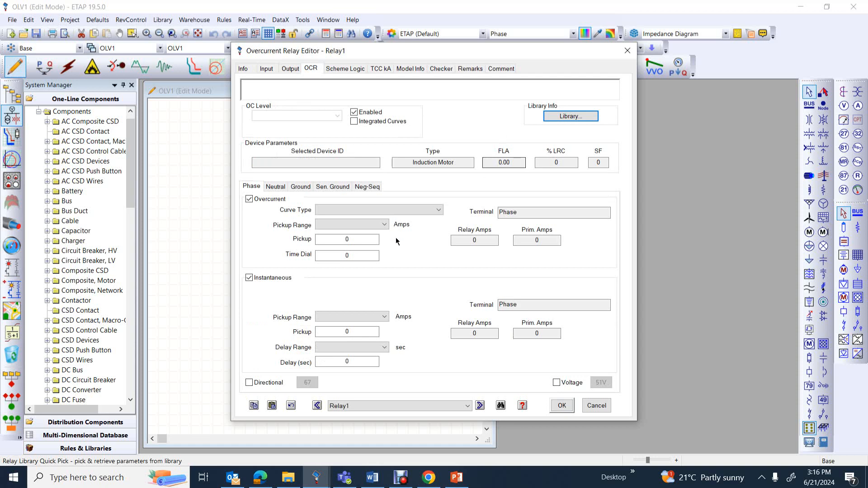
click(569, 118)
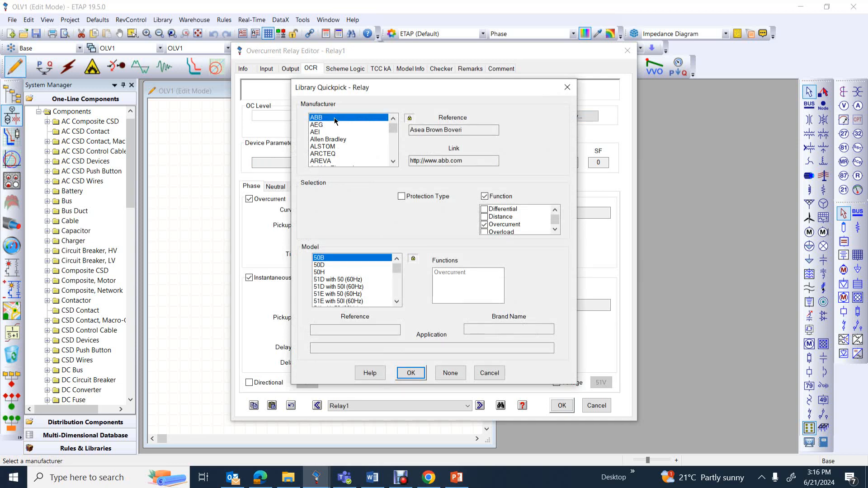
key(s)
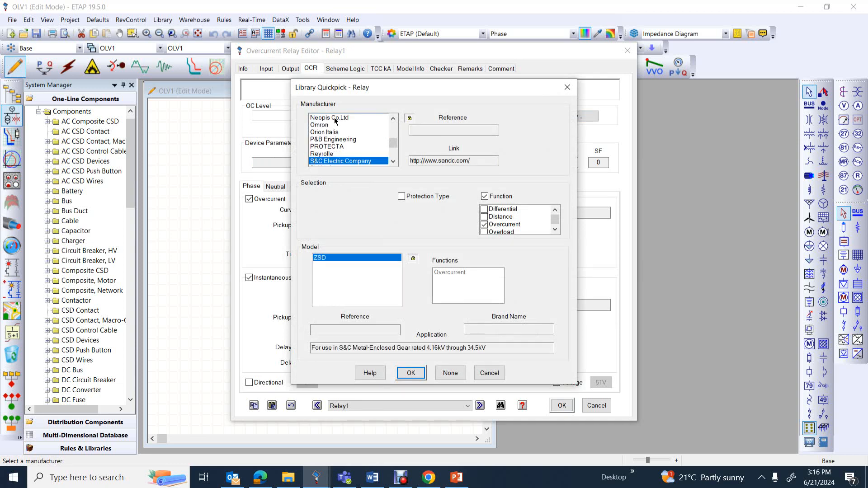
click(393, 162)
click(392, 162)
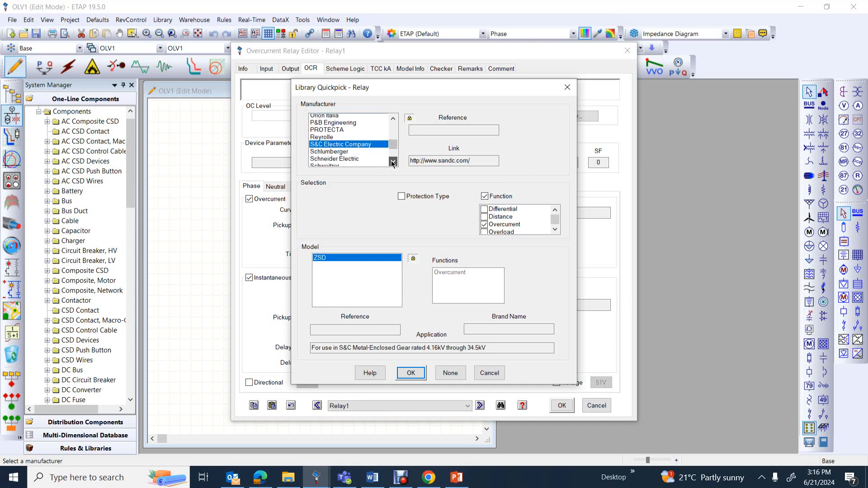
click(393, 162)
click(331, 162)
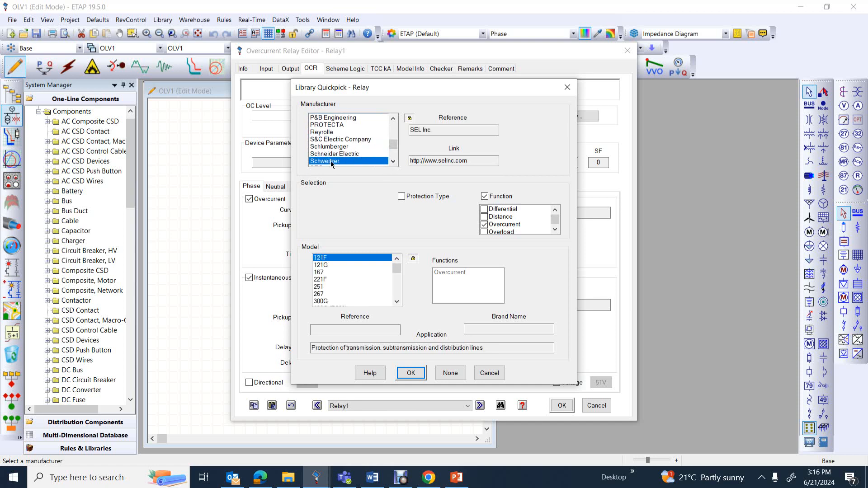
- Select the Schweitzer 751A overcurrent model and load it into the relay
click(357, 261)
key(7)
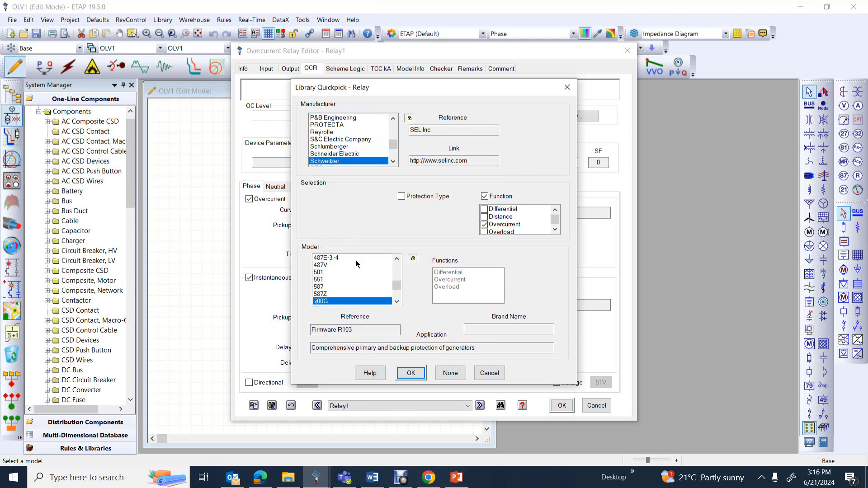
click(396, 302)
click(397, 303)
click(397, 303)
click(397, 303)
click(396, 302)
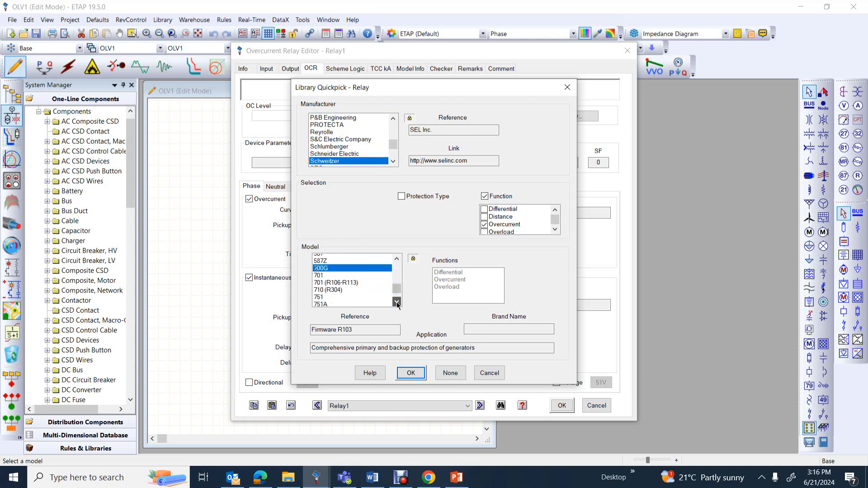
click(397, 302)
click(328, 294)
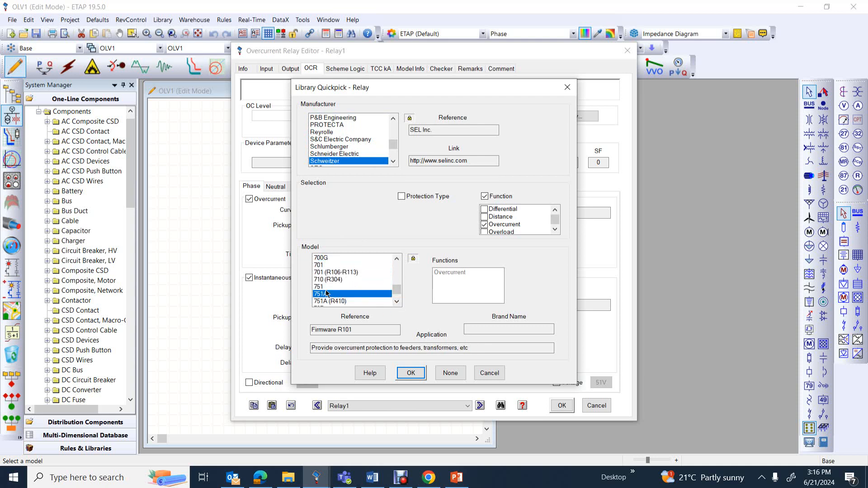
click(405, 372)
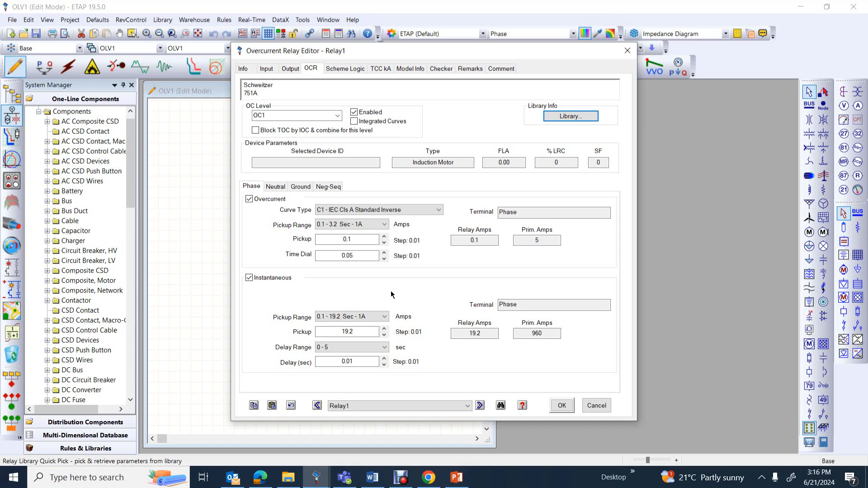
- Set the phase overcurrent curve type to C2 - IEC Cls B Very Inverse with pickup range 0.5 - 16 Sec - 5A
click(431, 213)
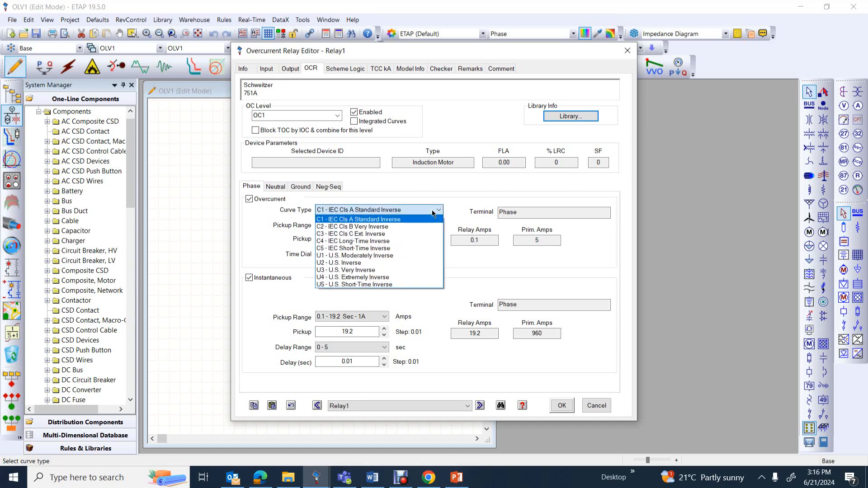
click(351, 227)
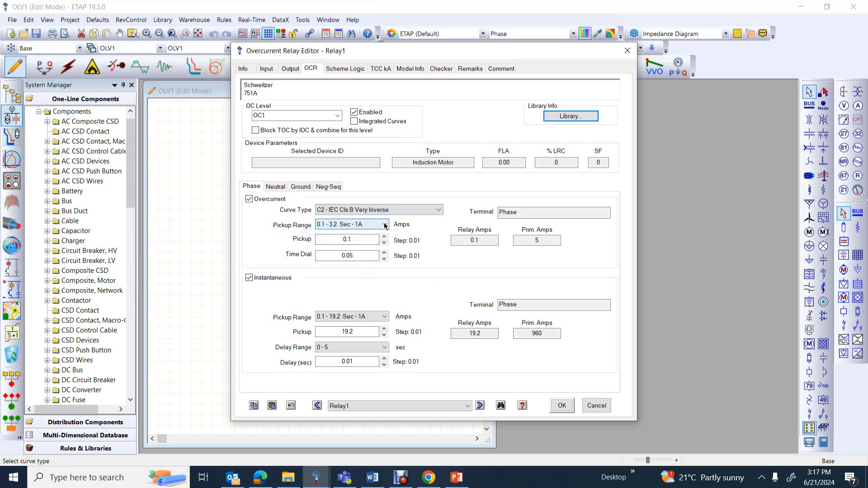
click(386, 226)
click(358, 243)
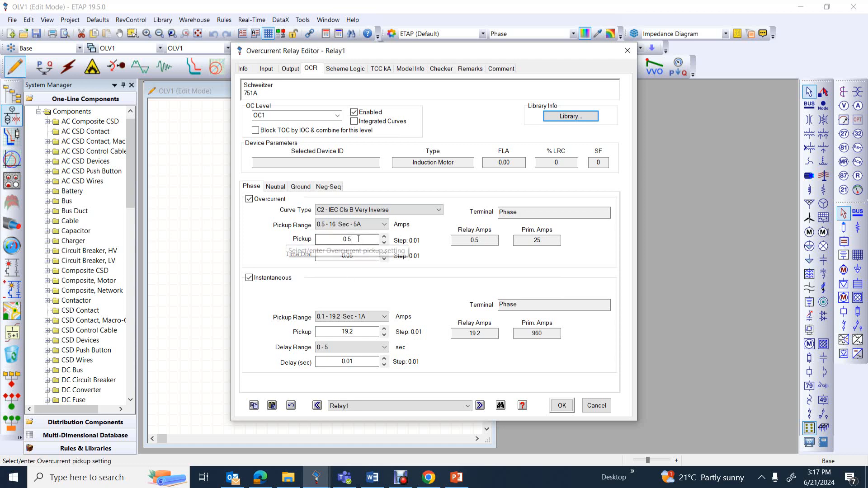
- Set the phase overcurrent pickup to 2.5 and the time dial to 0.55
double_click(329, 237)
text(2)
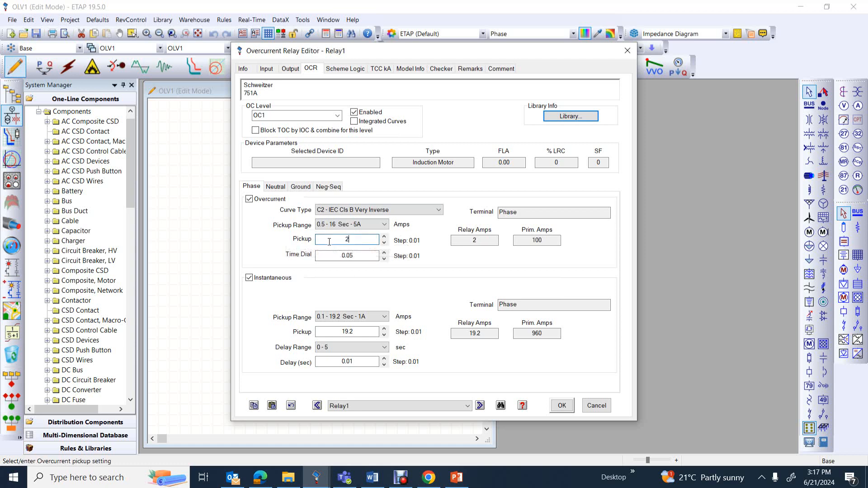
text(.5)
double_click(357, 255)
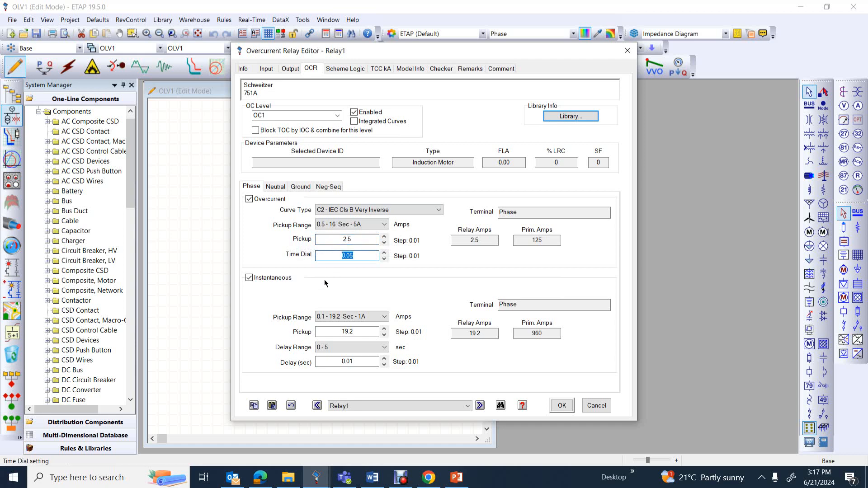
text(0.55)
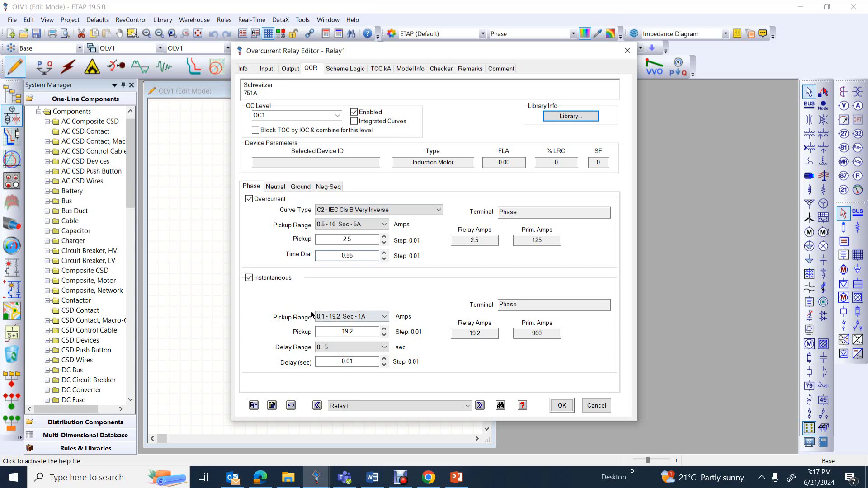
- Set the phase instantaneous pickup to 12 and its delay to 0.1 seconds
click(358, 332)
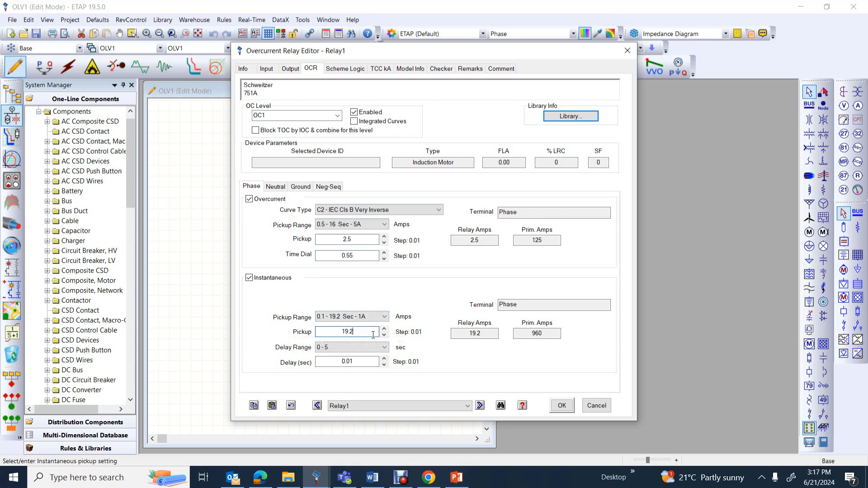
drag(373, 335, 323, 331)
text(12)
click(366, 361)
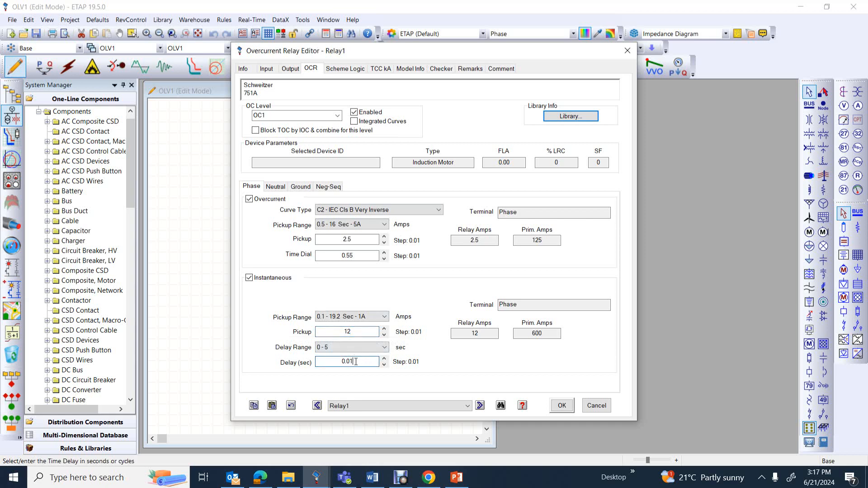
drag(356, 362, 350, 361)
text(1)
- Make the TCC kA user-defined with a 3-phase clipping current of 40 kA, and apply the relay settings
click(381, 68)
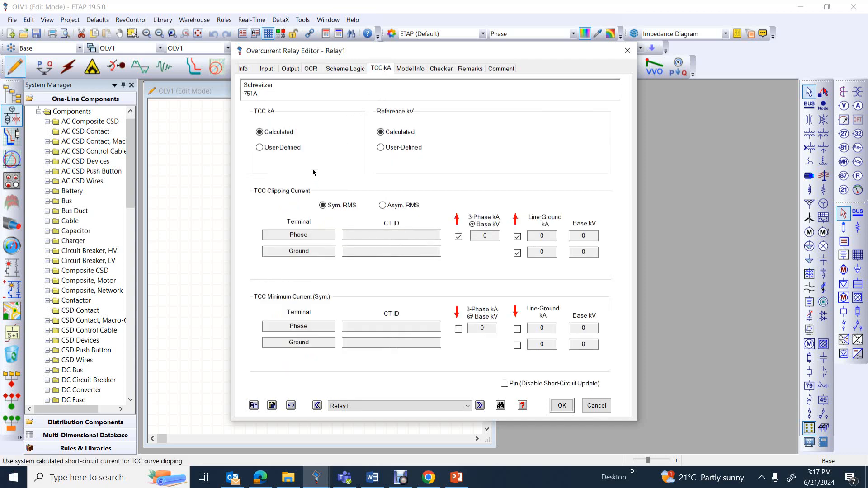
click(284, 148)
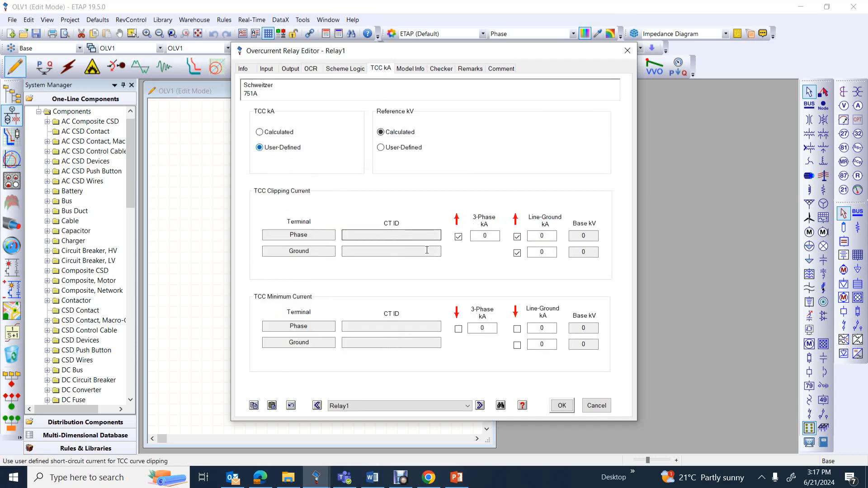
click(484, 236)
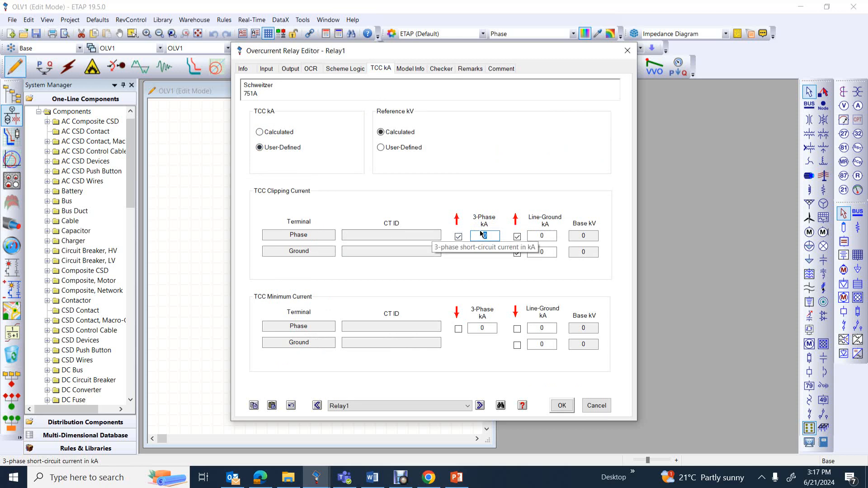
text(40)
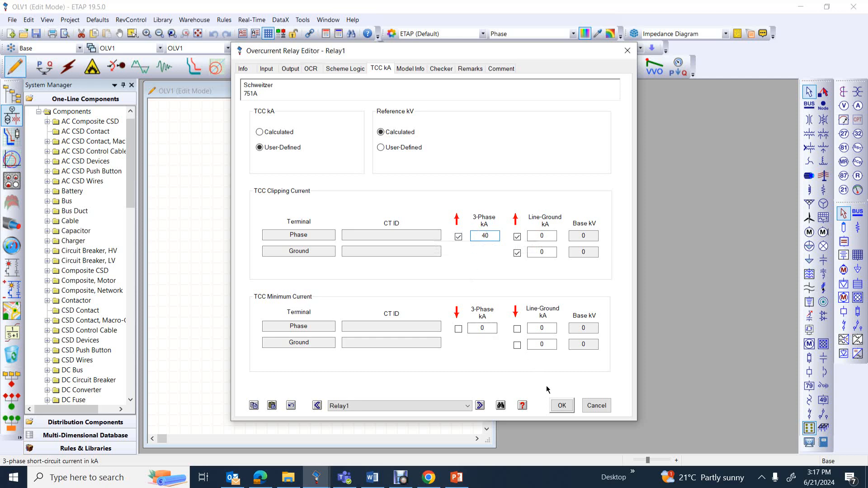
click(561, 405)
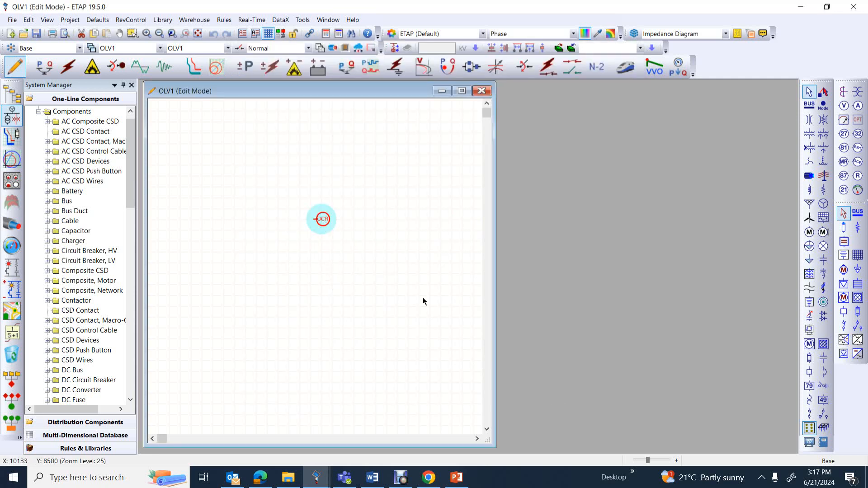
- Switch to Star - Protection & Coordination mode and plot the relay's time-current curves in a new Star view
click(199, 71)
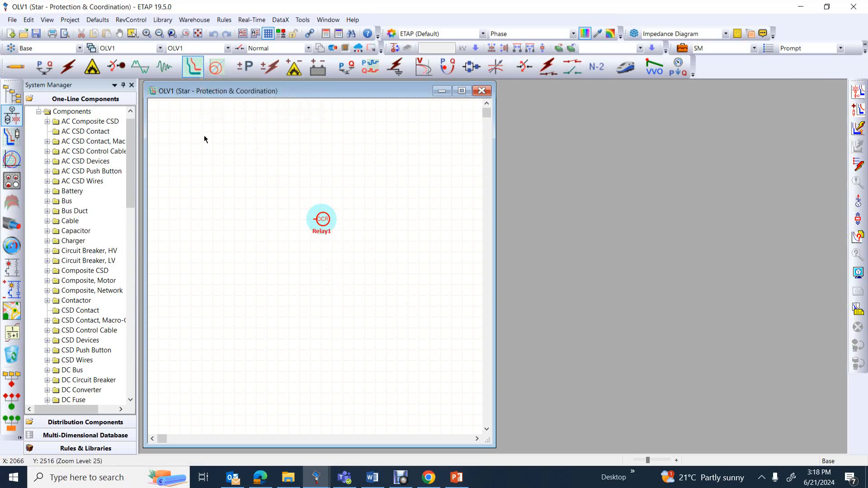
click(856, 92)
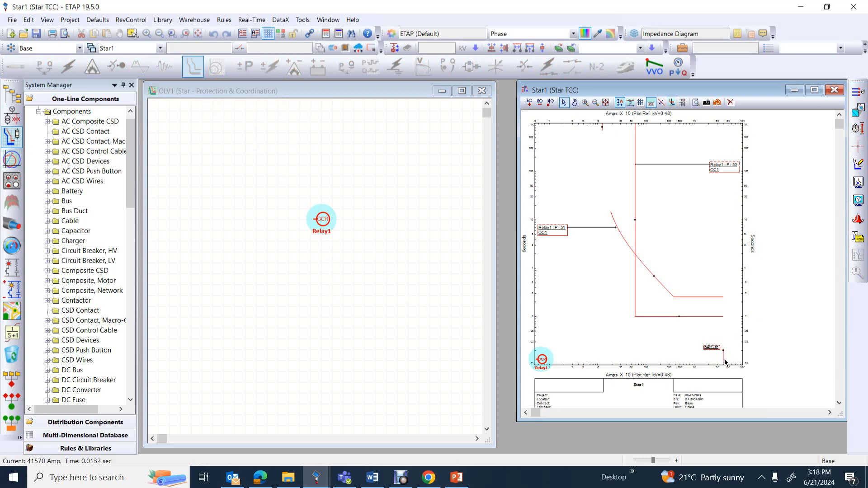
mouse_move(724, 362)
mouse_move(644, 268)
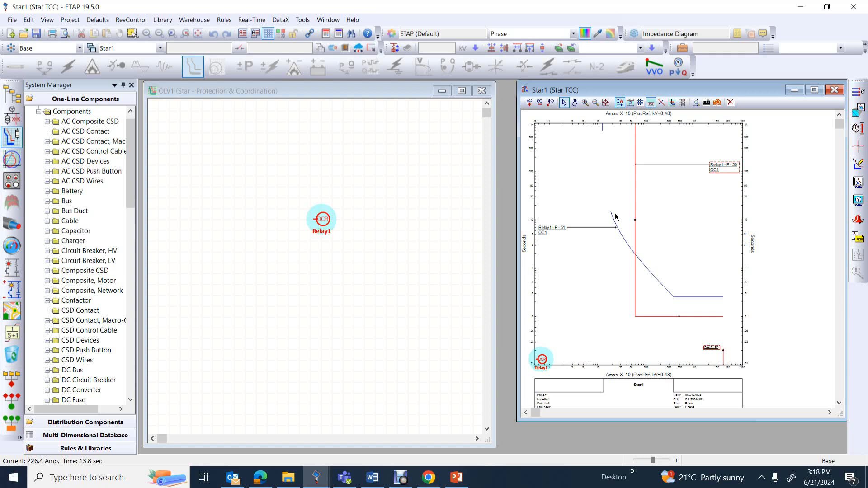
- Enable integrated curves for the relay's OC1 level and apply it to the Star plot
double_click(542, 360)
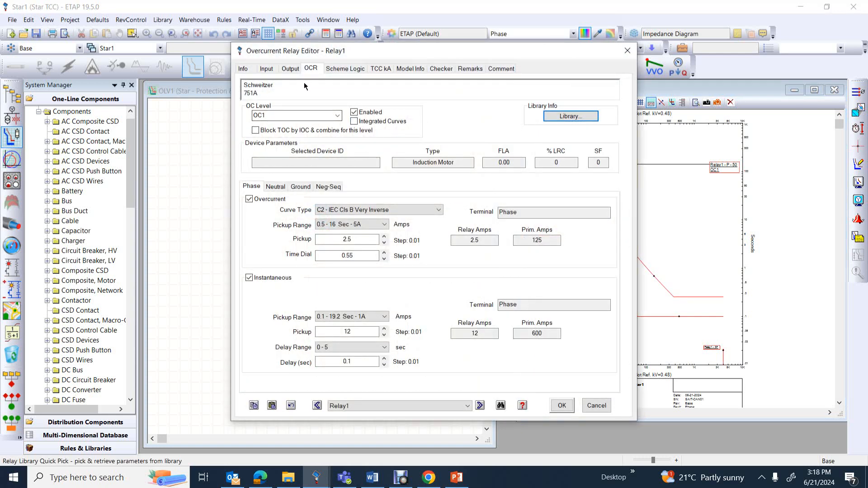
click(353, 121)
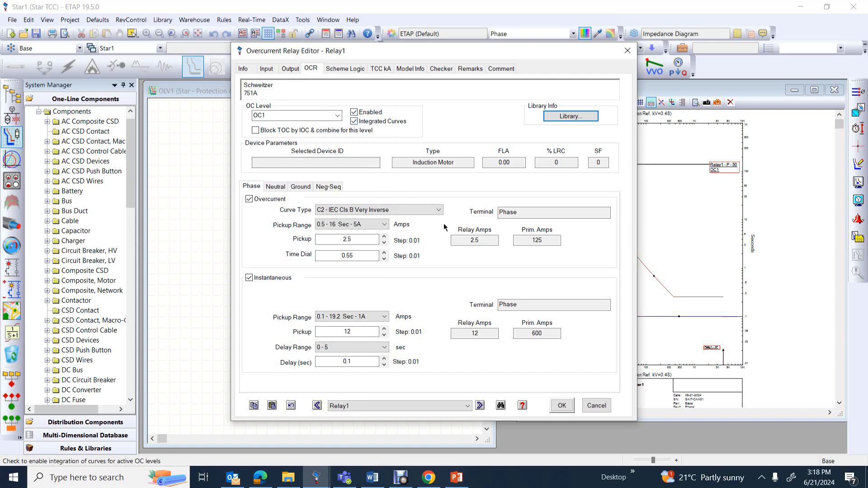
click(563, 410)
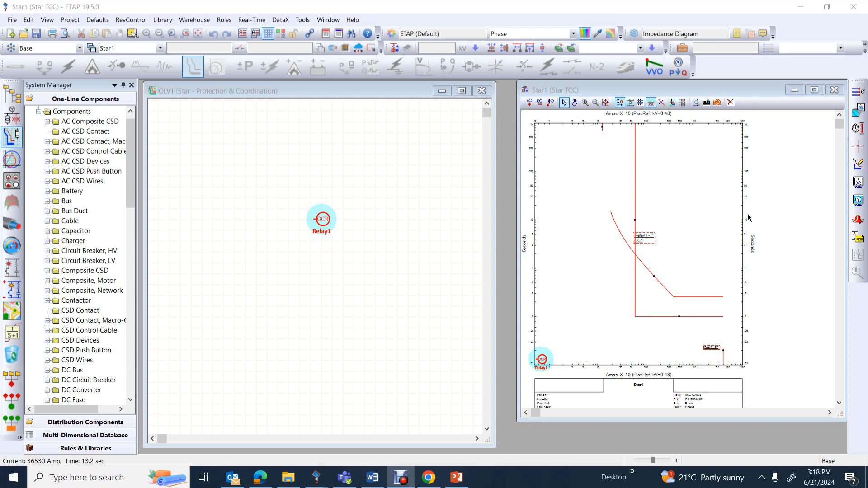
click(579, 265)
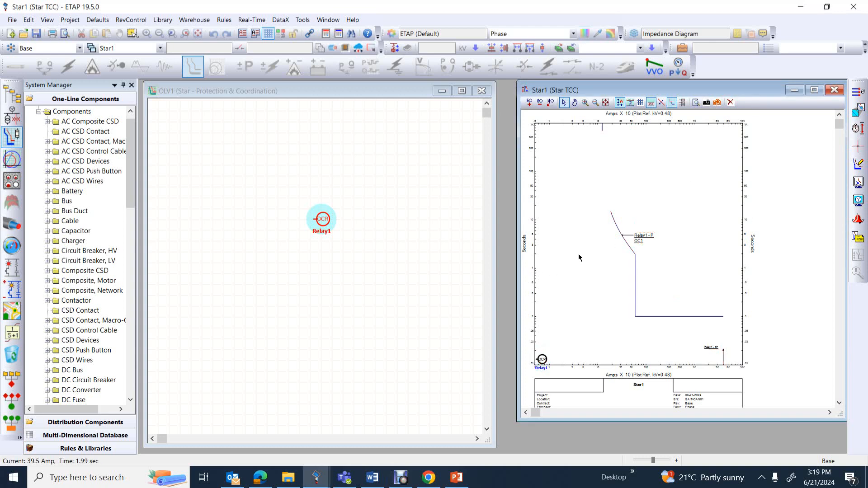
- Set the font size of the Star plot's axis tick marks to 10 and apply the plot options
click(857, 183)
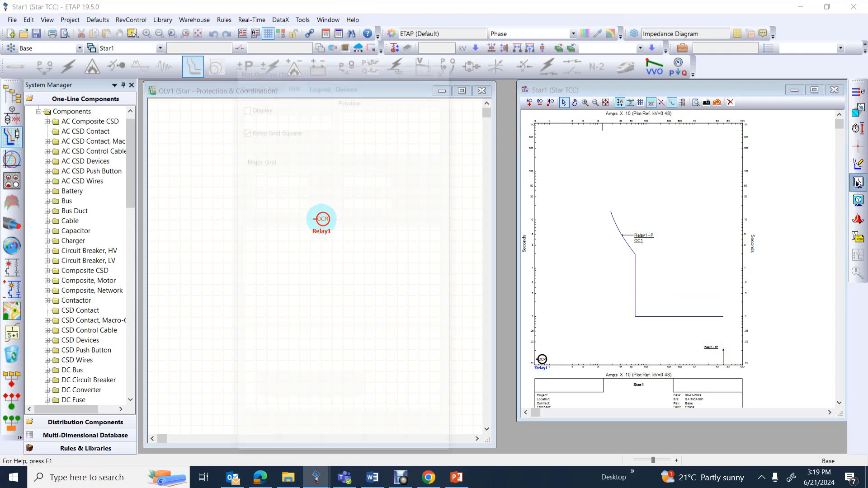
click(270, 84)
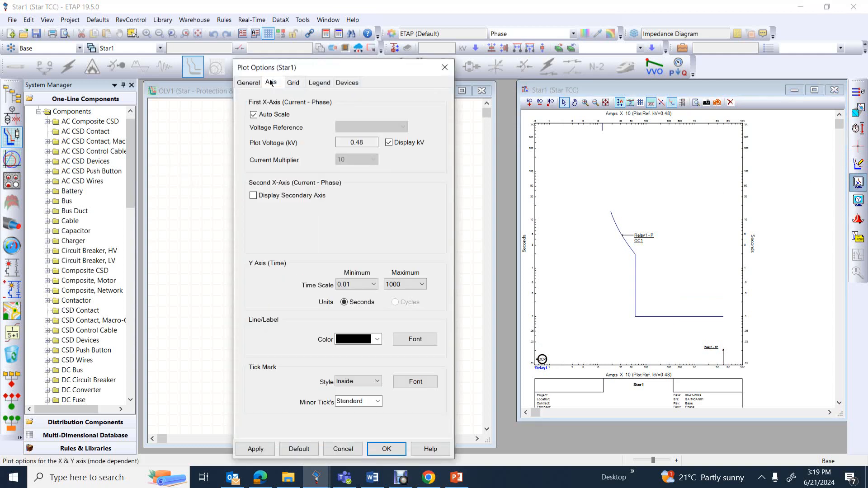
click(413, 380)
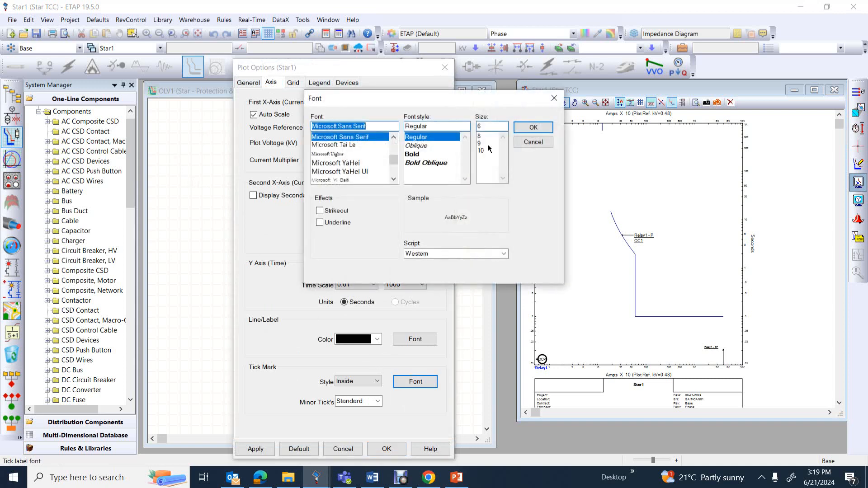
click(480, 151)
click(533, 127)
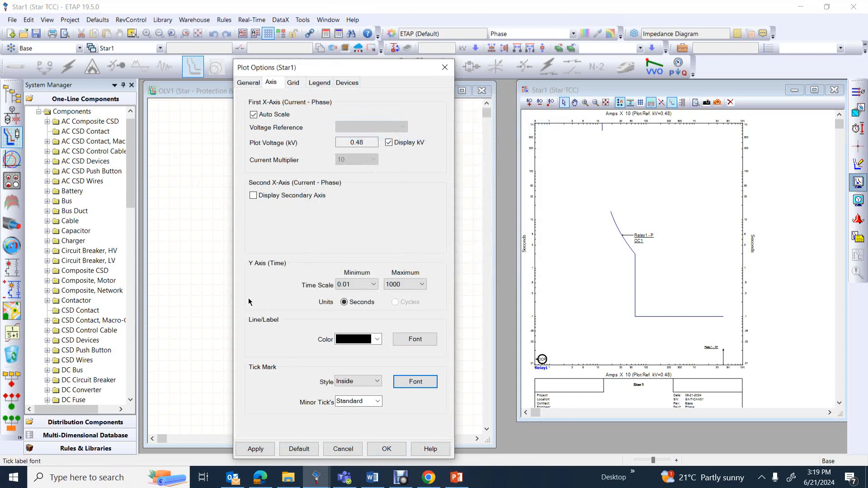
click(255, 449)
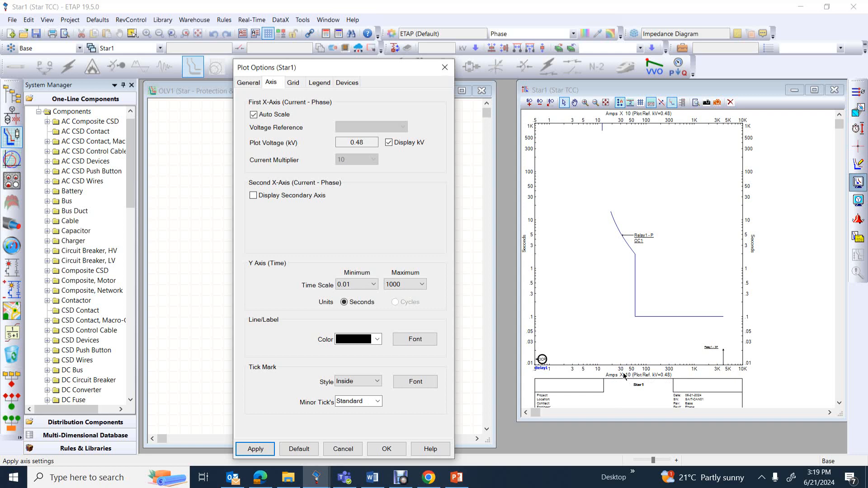
click(648, 237)
click(384, 445)
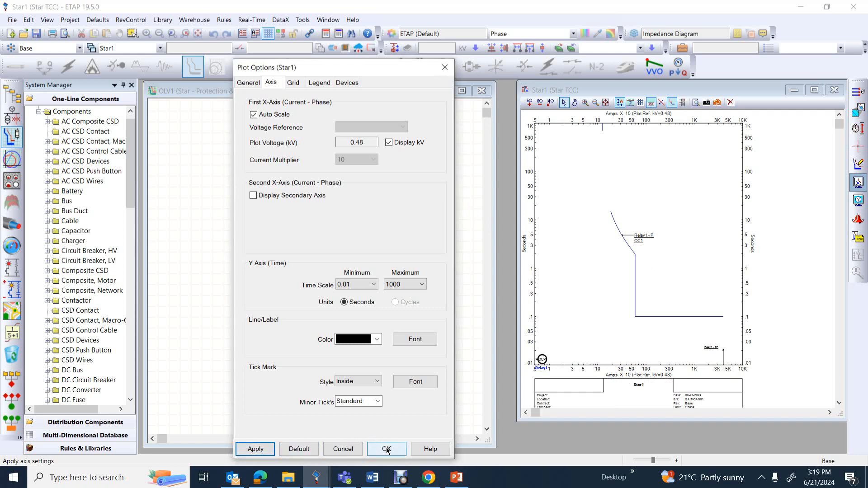
- Show the settings in the Relay1 phase curve's label and move the label above and beside the curve
click(639, 238)
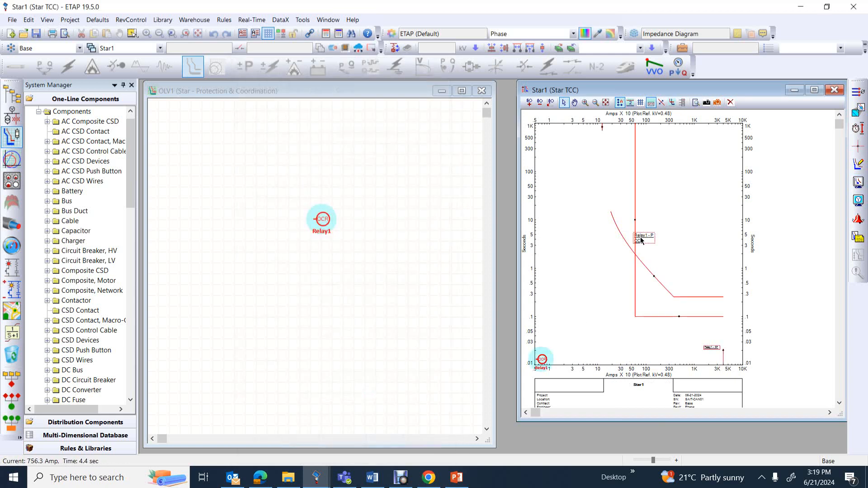
right_click(651, 238)
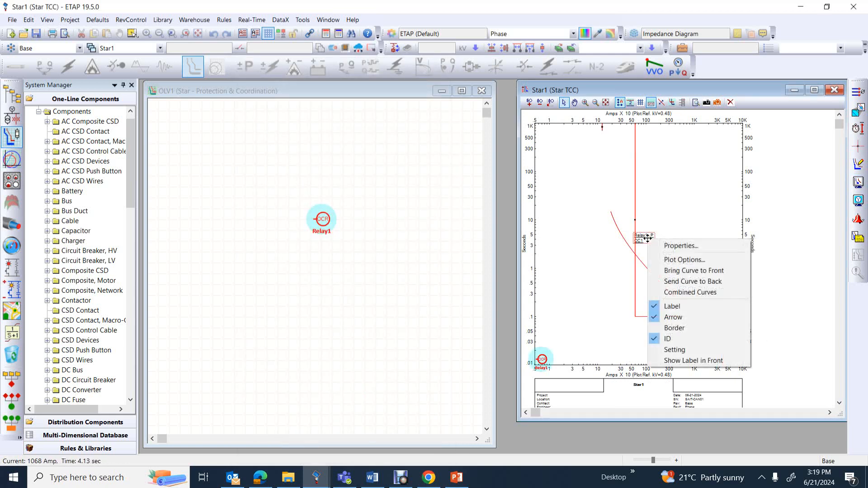
click(675, 350)
drag(668, 257, 687, 199)
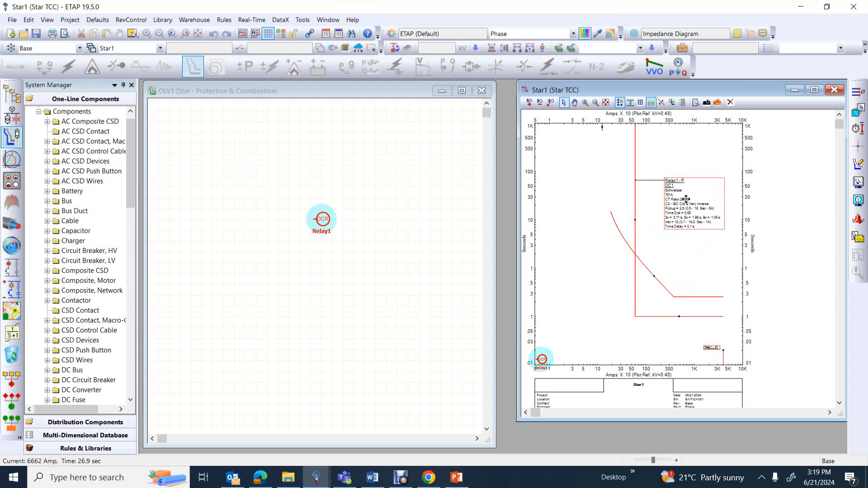
- Set the Relay1 phase label's ID and setting fonts to size 14, and move the label to the plot's upper-left area
right_click(686, 199)
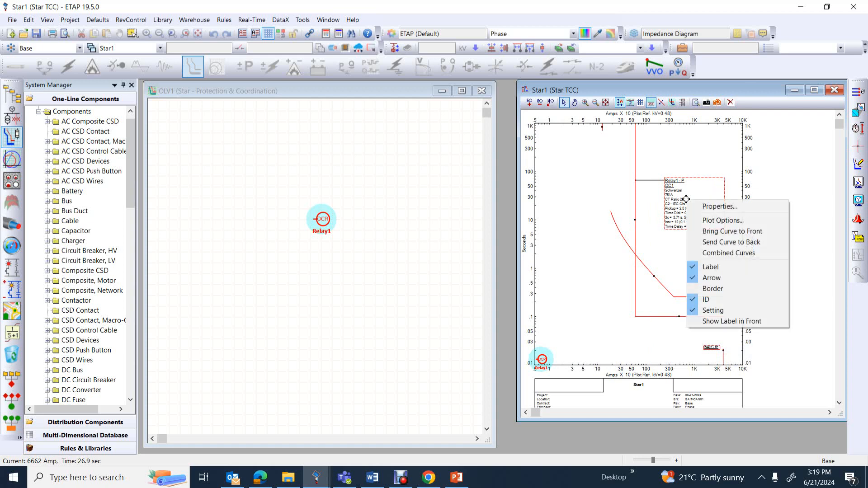
click(704, 222)
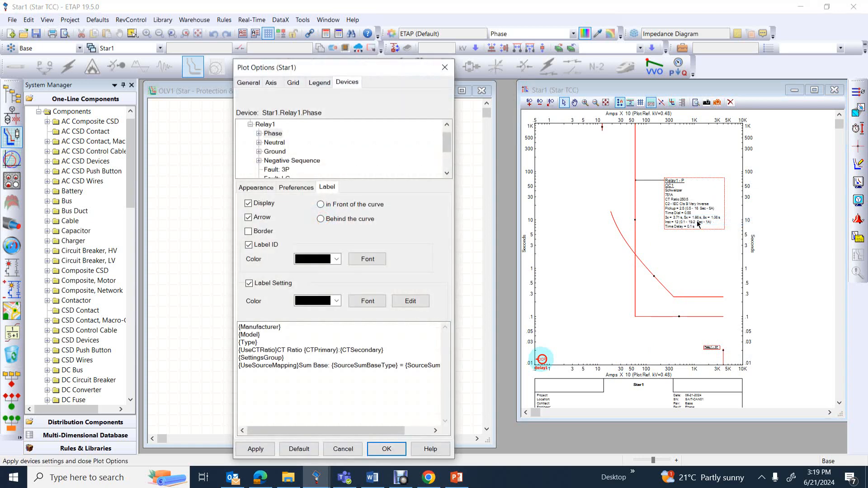
click(379, 260)
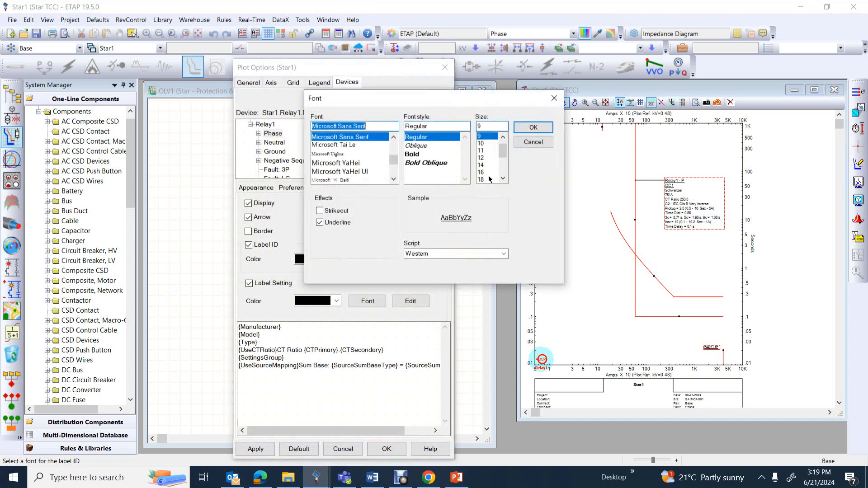
click(482, 166)
click(528, 128)
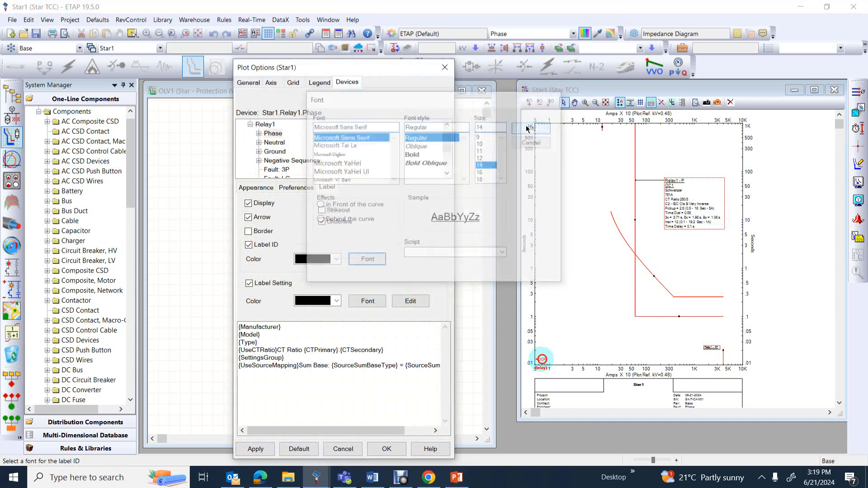
click(363, 303)
click(486, 173)
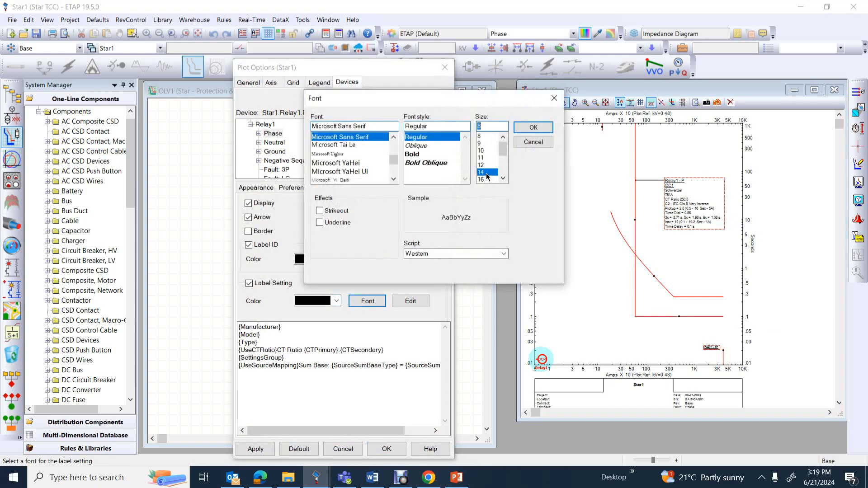
click(533, 128)
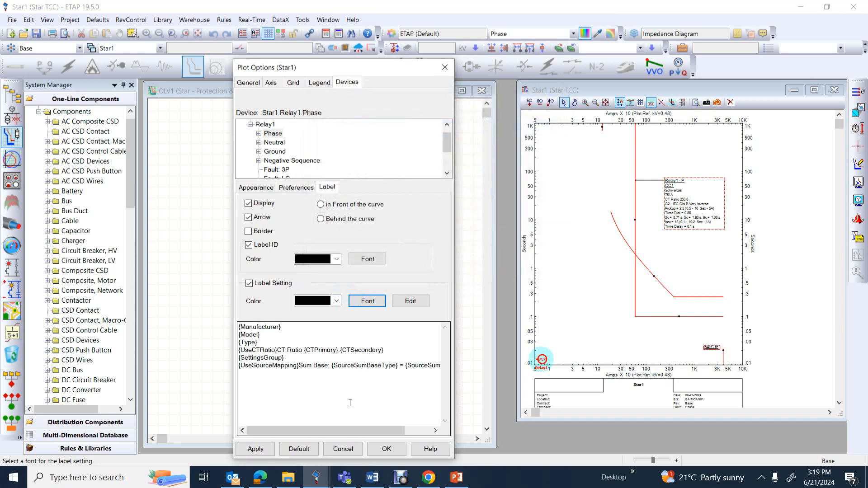
click(387, 449)
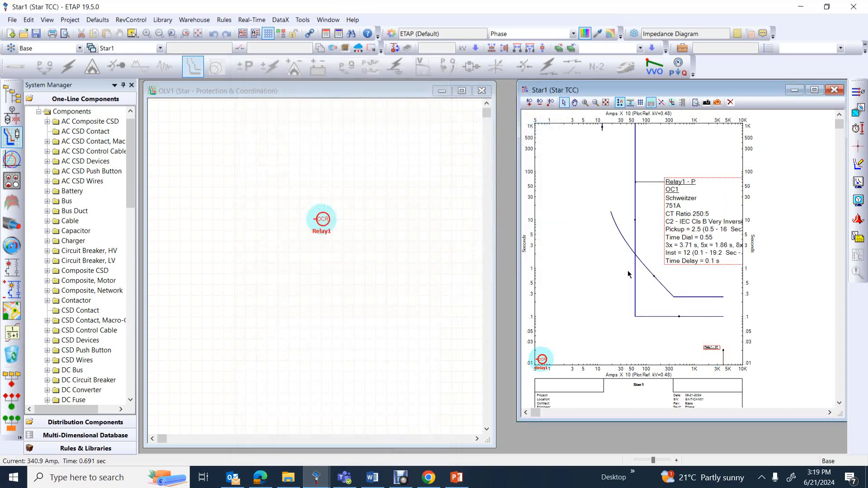
drag(691, 225, 597, 179)
click(590, 311)
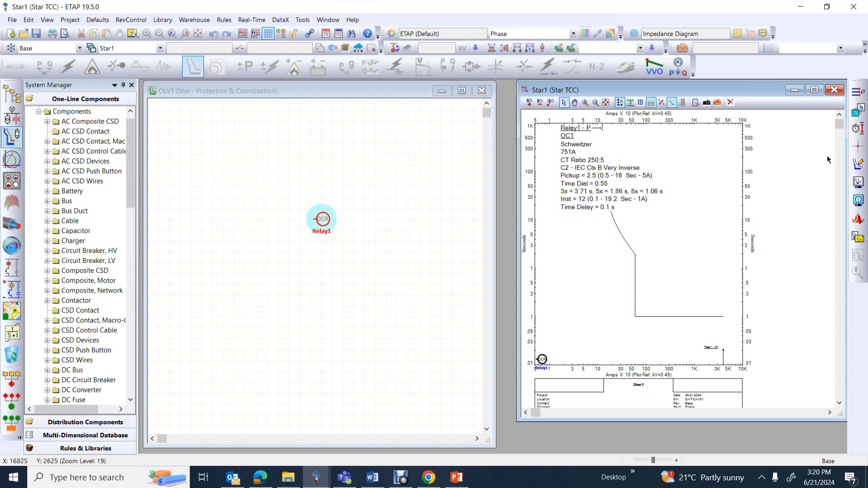
- Add a crosshair to the plot and place it on the relay's inverse curve at about 385.8 A, 4.4 s
click(856, 148)
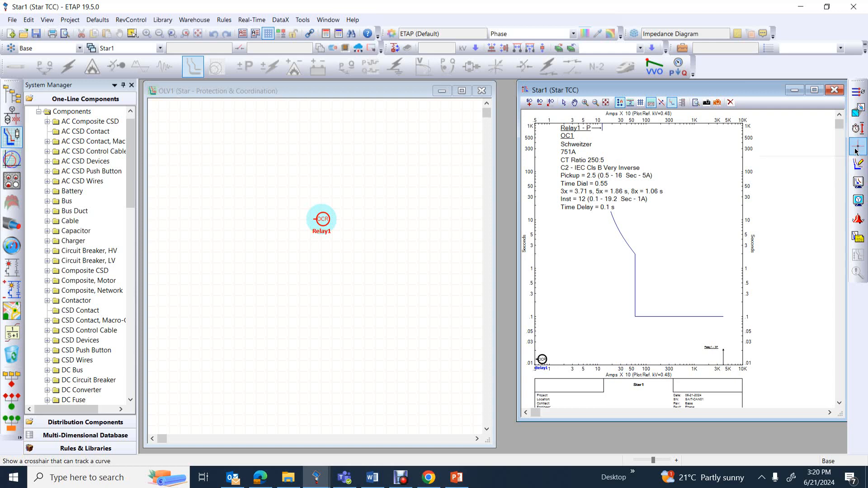
click(626, 241)
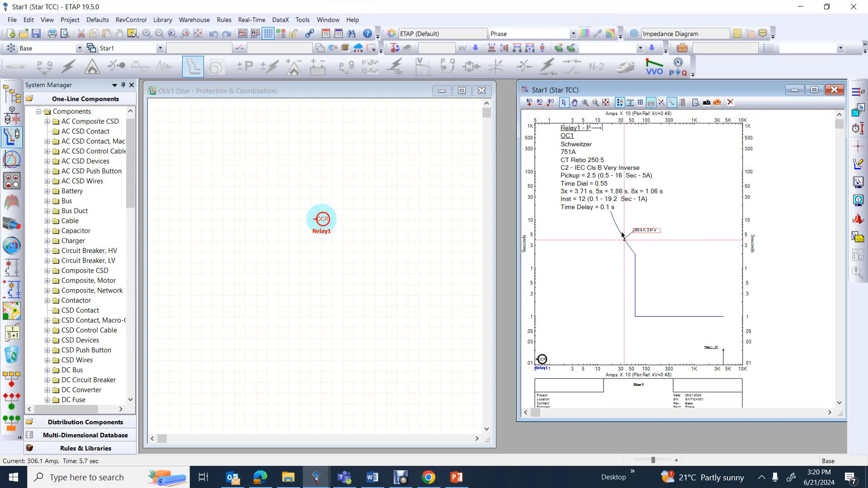
click(624, 237)
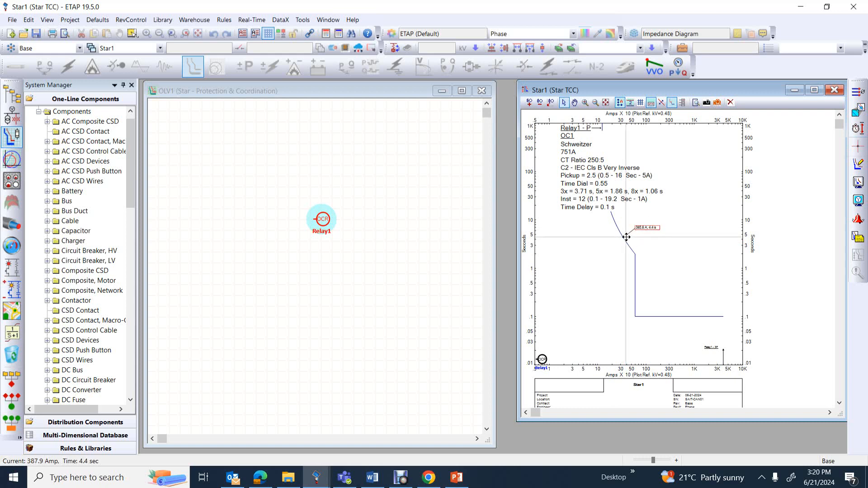
click(627, 237)
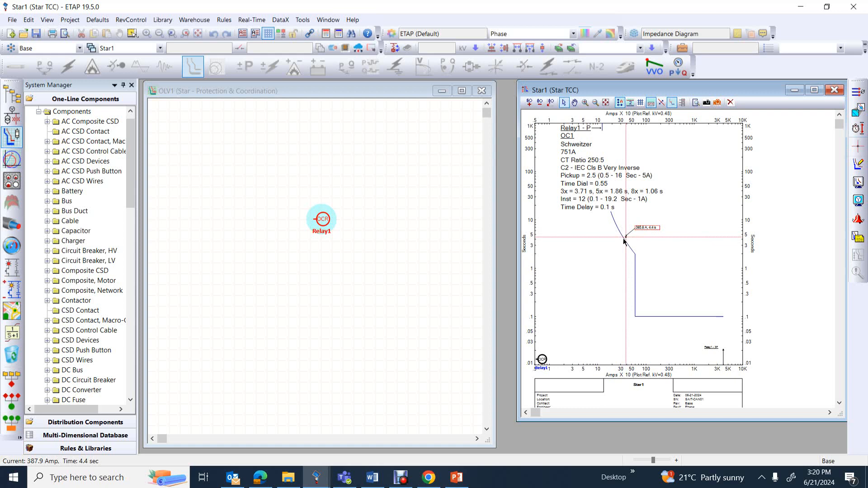
- Set the crosshair label's font size to 14 and move the crosshair to about 379.6 A, 5.79 s
right_click(647, 226)
click(666, 248)
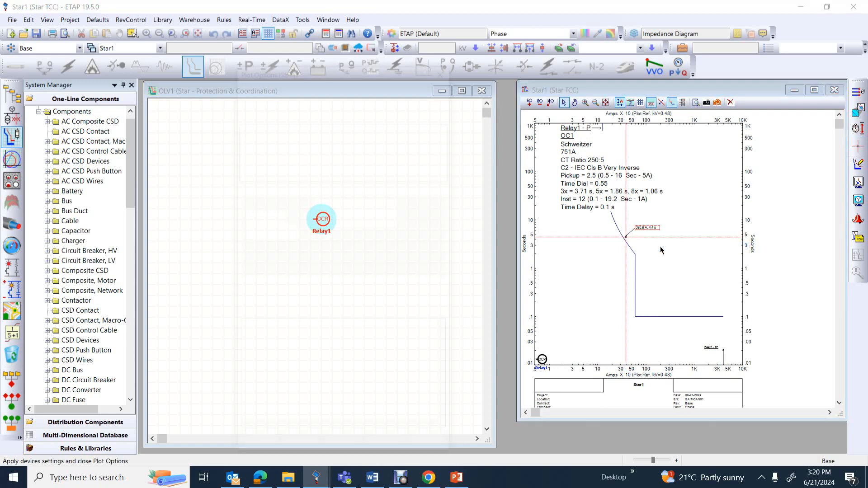
click(366, 301)
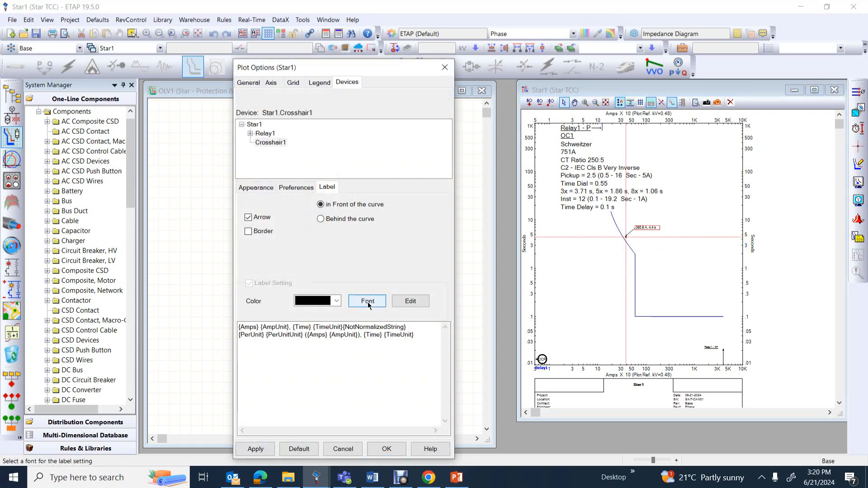
click(481, 172)
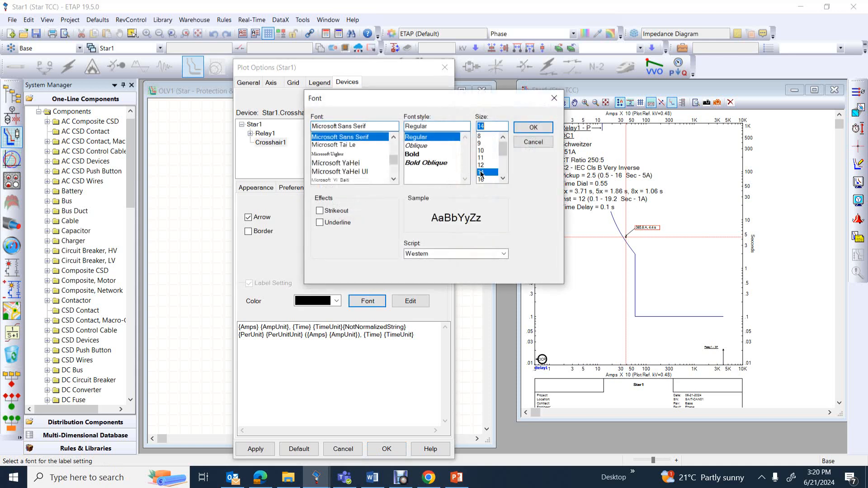
click(524, 129)
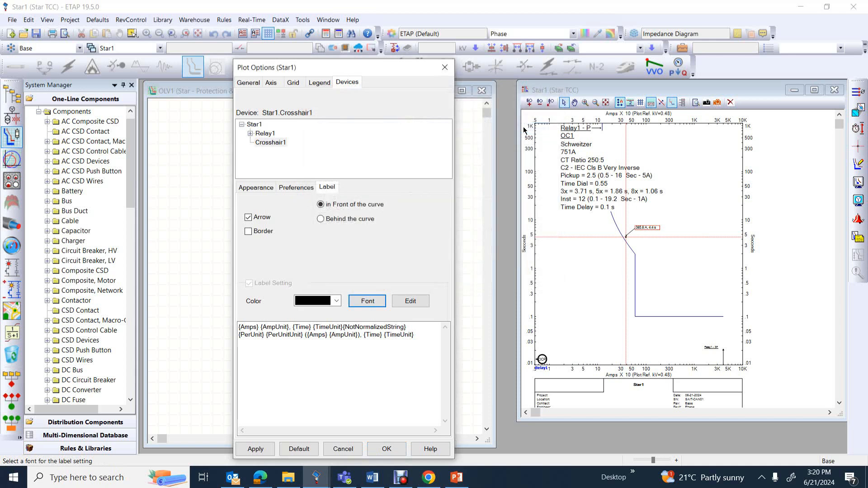
click(388, 450)
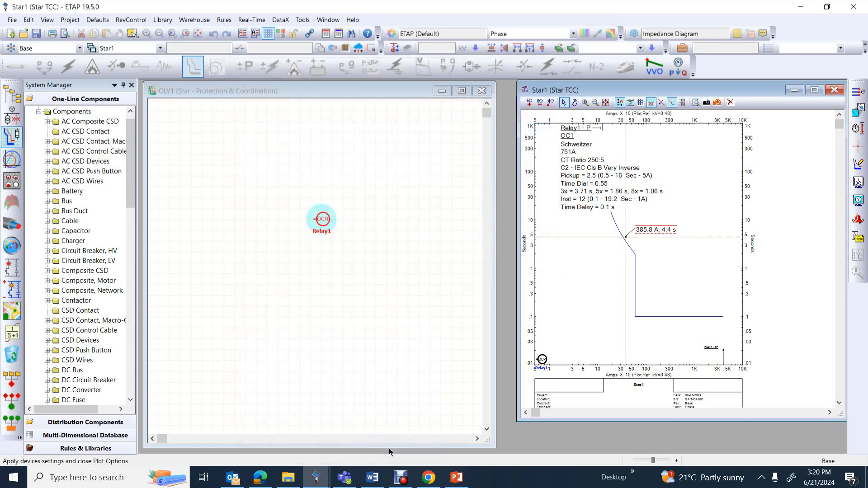
click(622, 231)
mouse_move(622, 232)
mouse_down()
mouse_move(616, 219)
mouse_move(634, 240)
mouse_move(616, 223)
mouse_move(626, 230)
mouse_up()
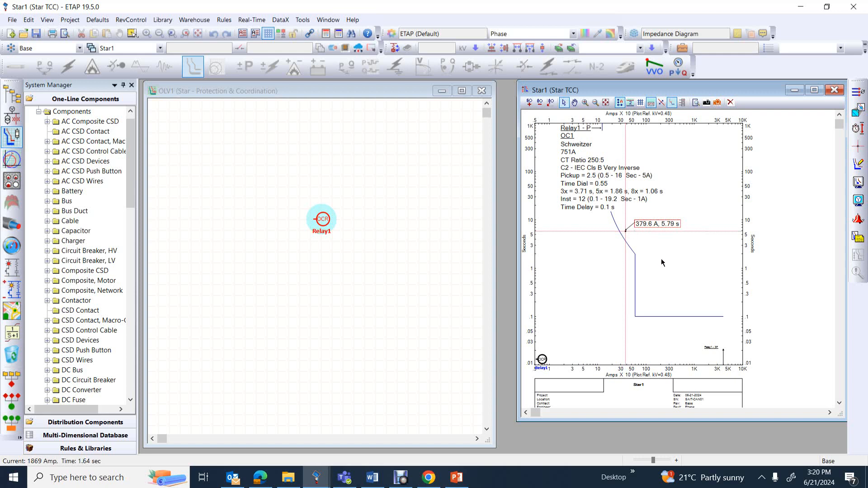
- Turn on the grid display for the Star plot
click(858, 183)
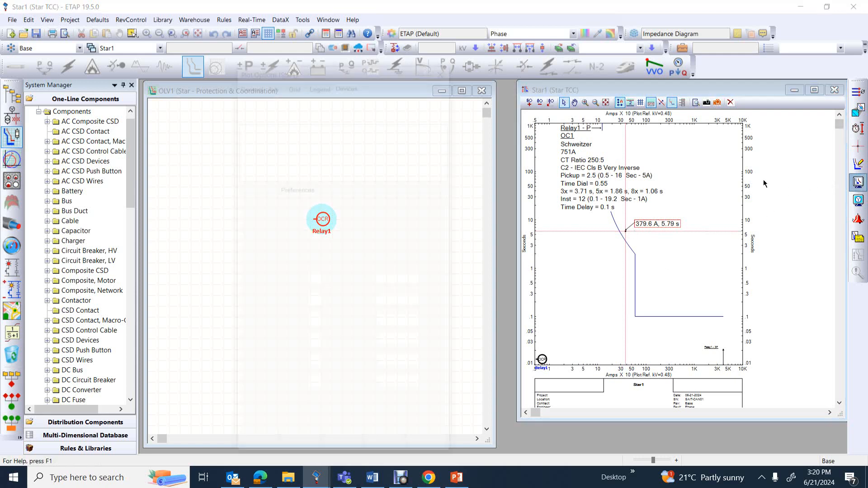
click(293, 83)
click(260, 104)
click(260, 105)
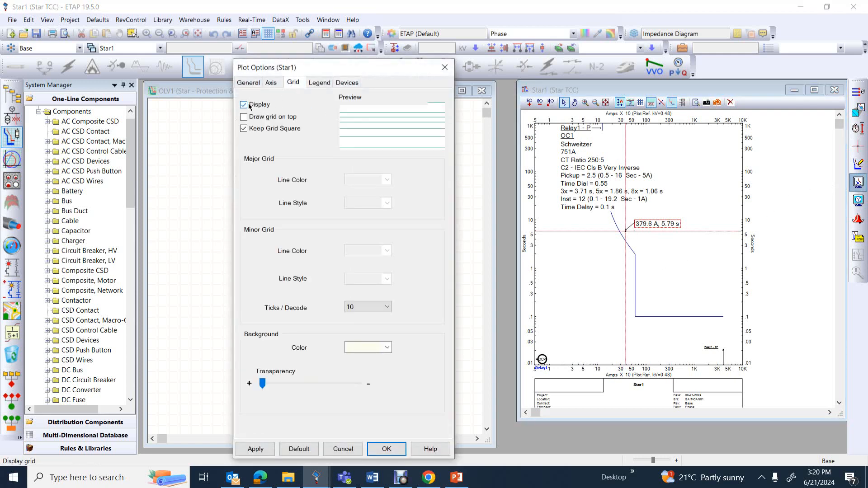
click(387, 449)
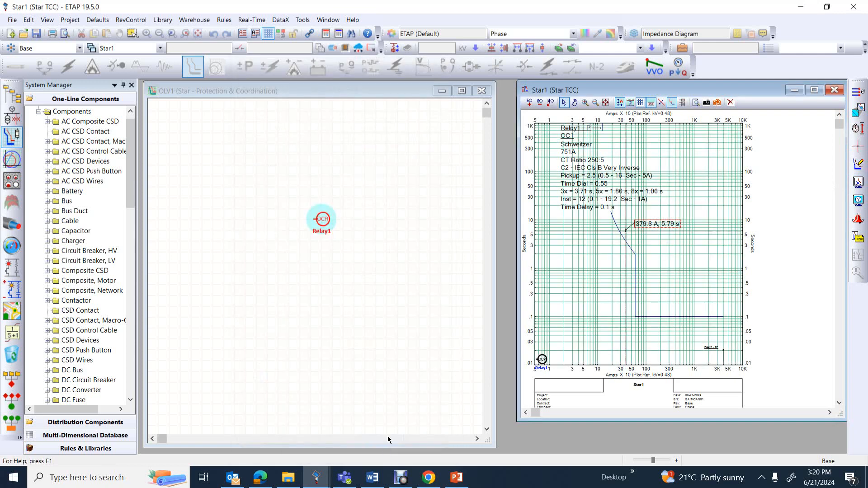
- Export all elements of the plot as an Enhanced (EMF) metafile with GDI+, saved as Star1 in the CB_test1 folder
click(717, 103)
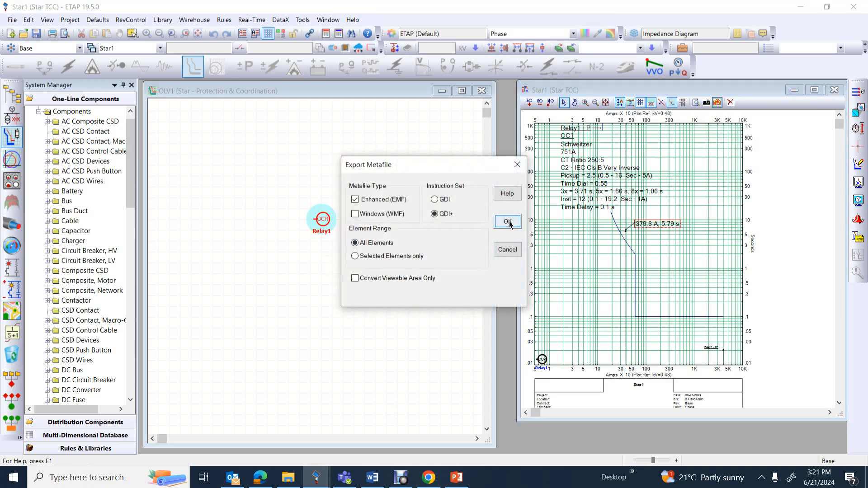
click(508, 222)
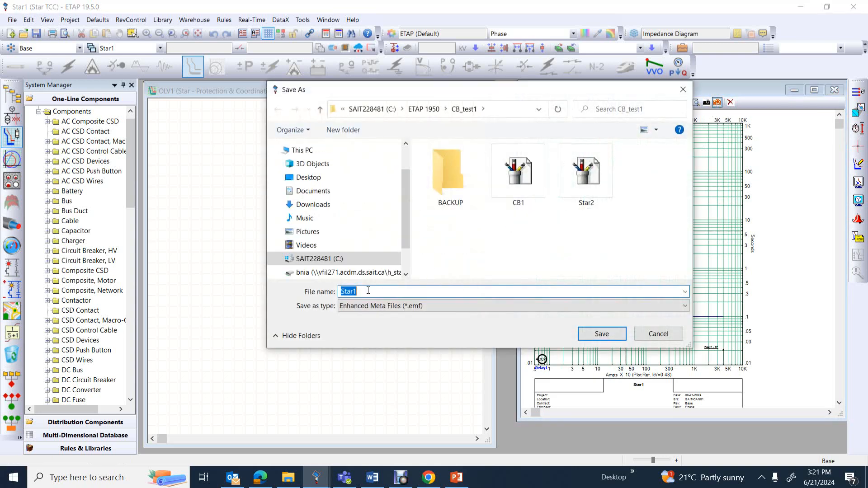
click(600, 334)
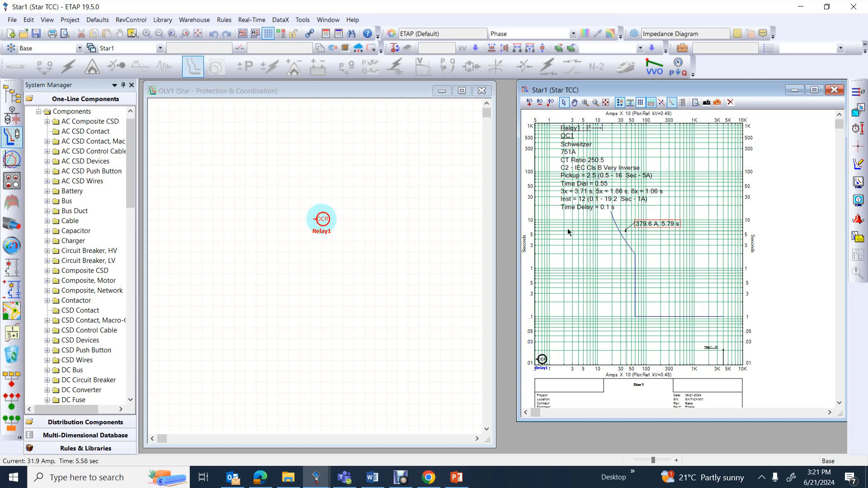
mouse_move(615, 198)
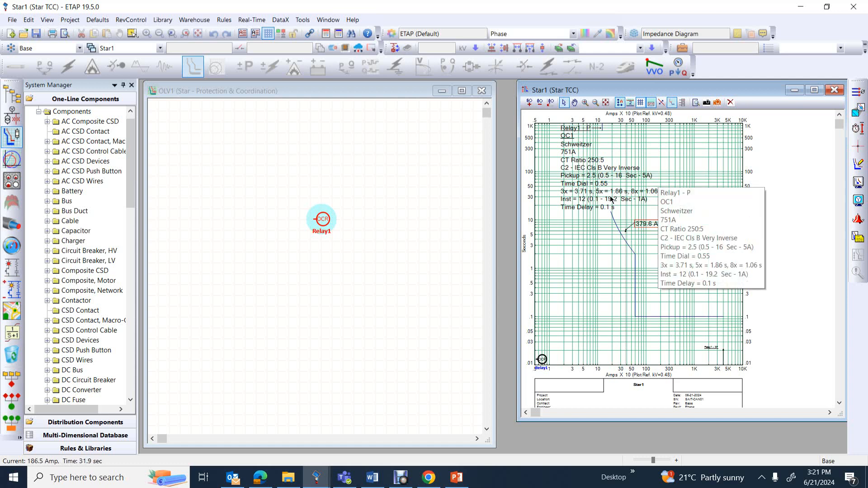